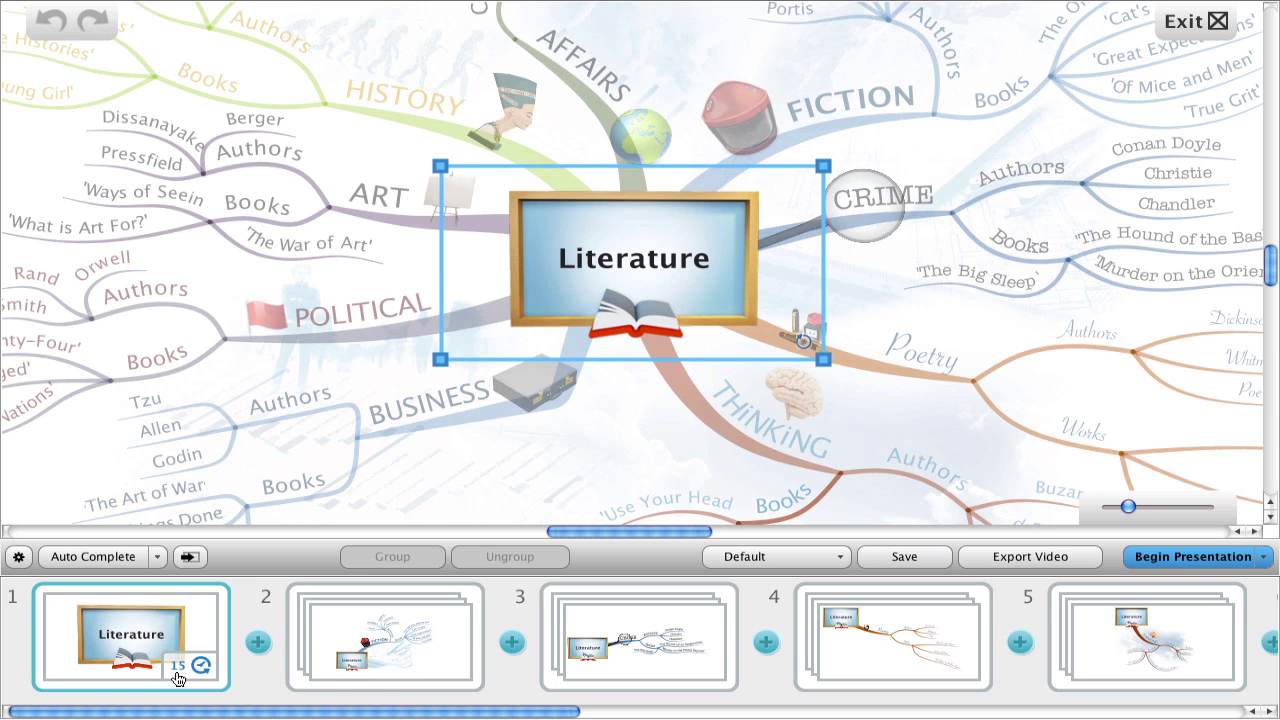
Step: Change the first slide's auto-play time from 15 to 5 seconds
left_click(178, 679)
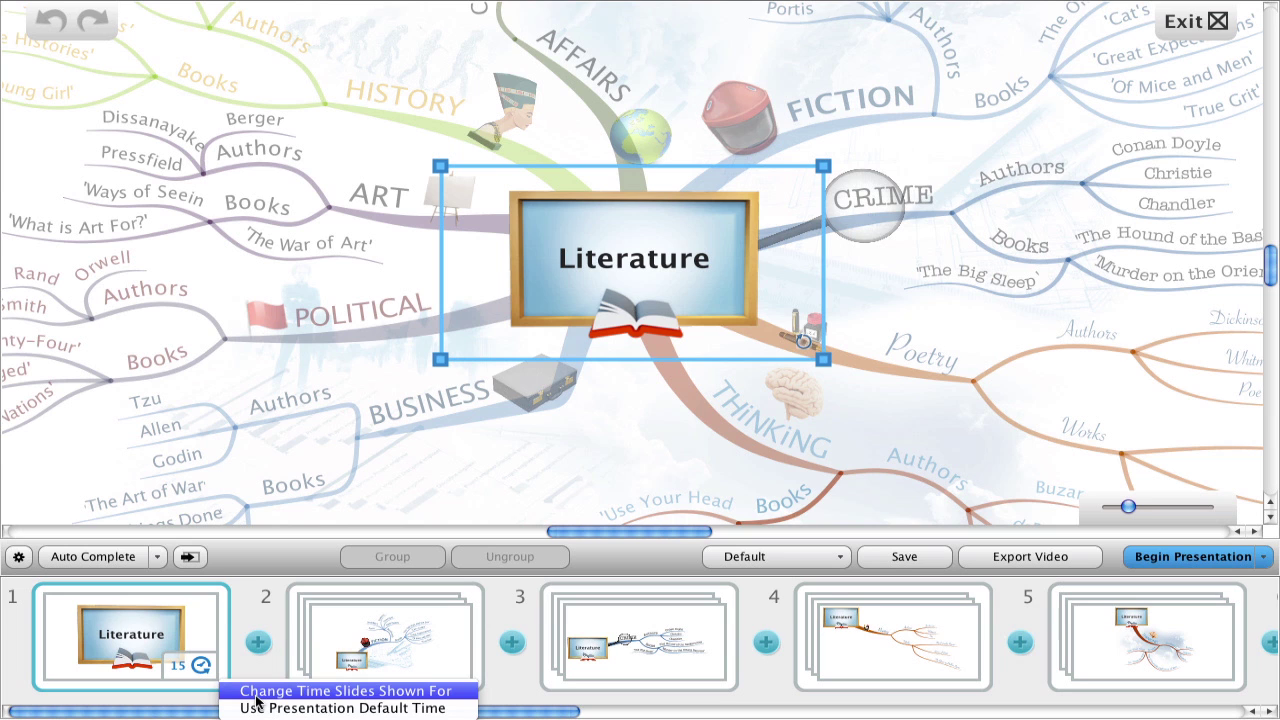
left_click(256, 694)
left_click_drag(620, 279, 646, 283)
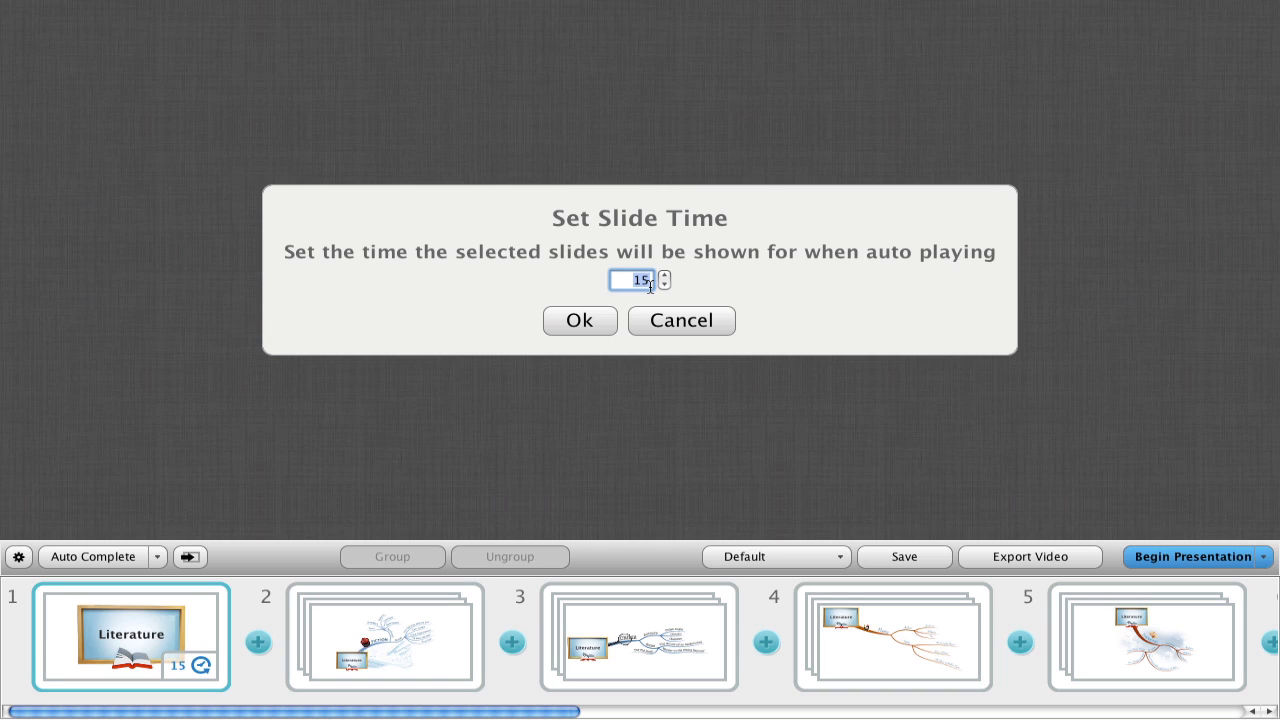
type("5")
left_click(583, 321)
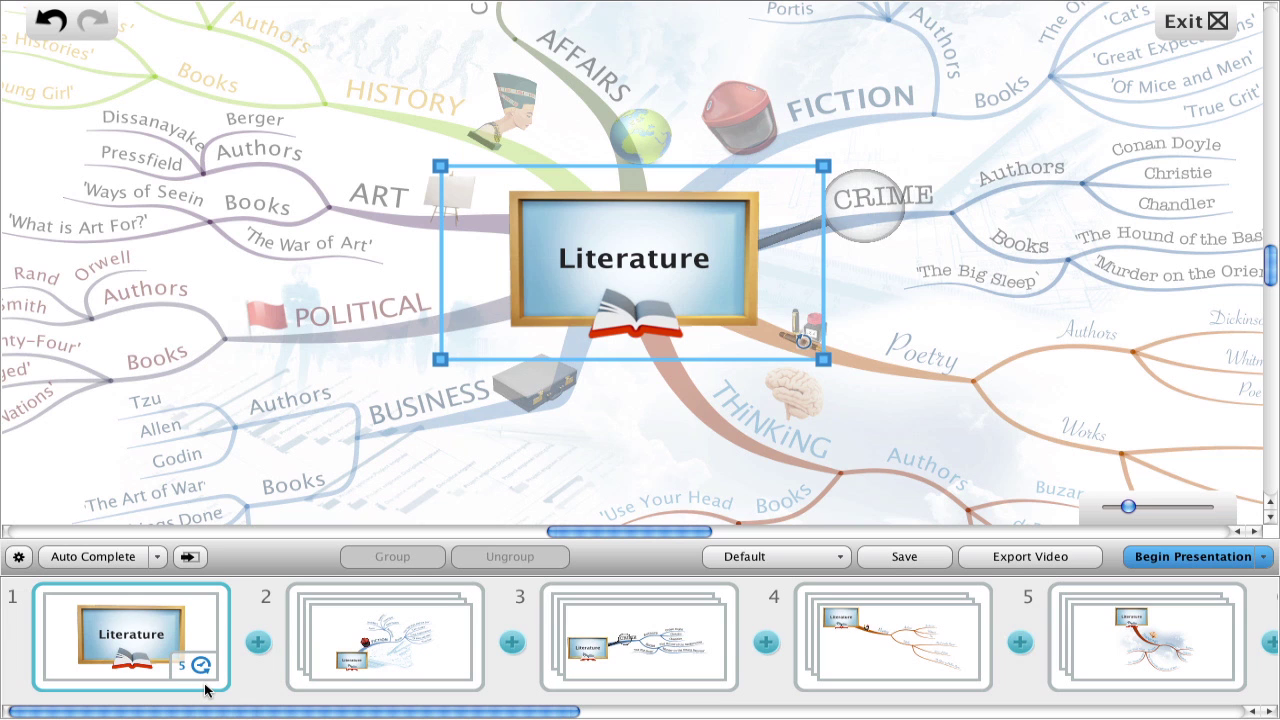
left_click(388, 656)
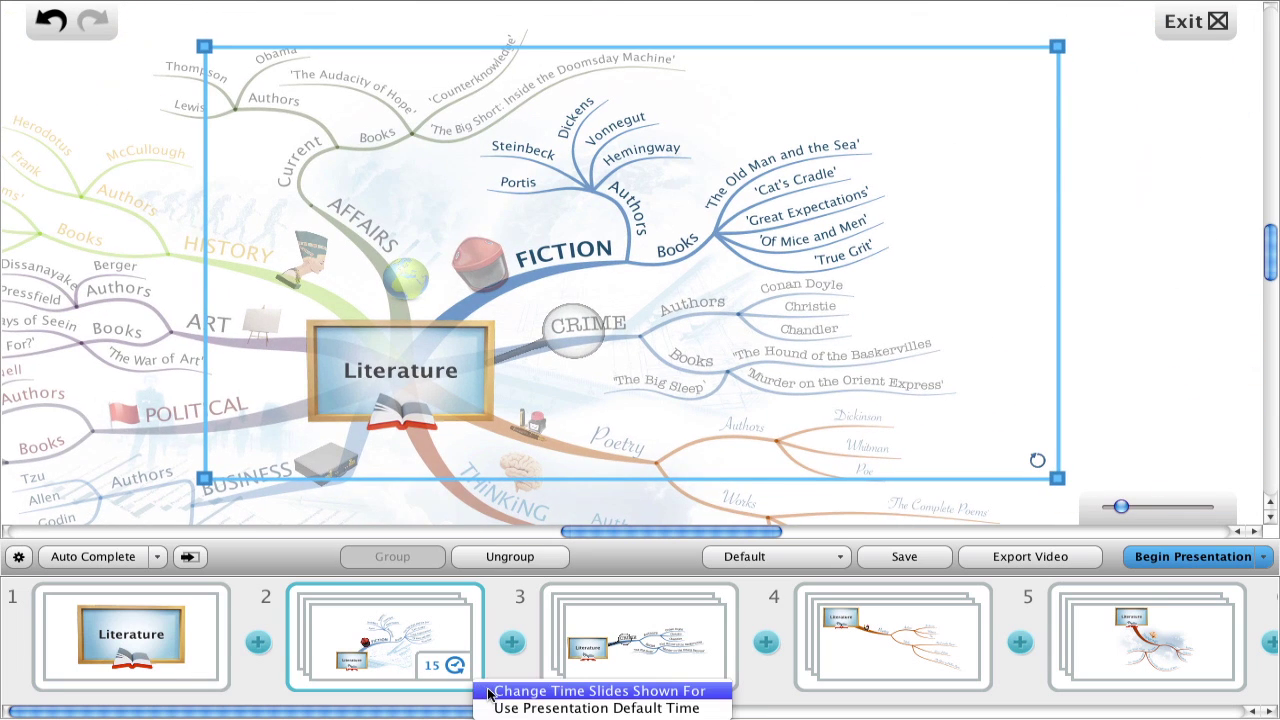
Step: Change slide 2's display time, then revert it to 15 seconds
left_click(490, 691)
double_click(619, 285)
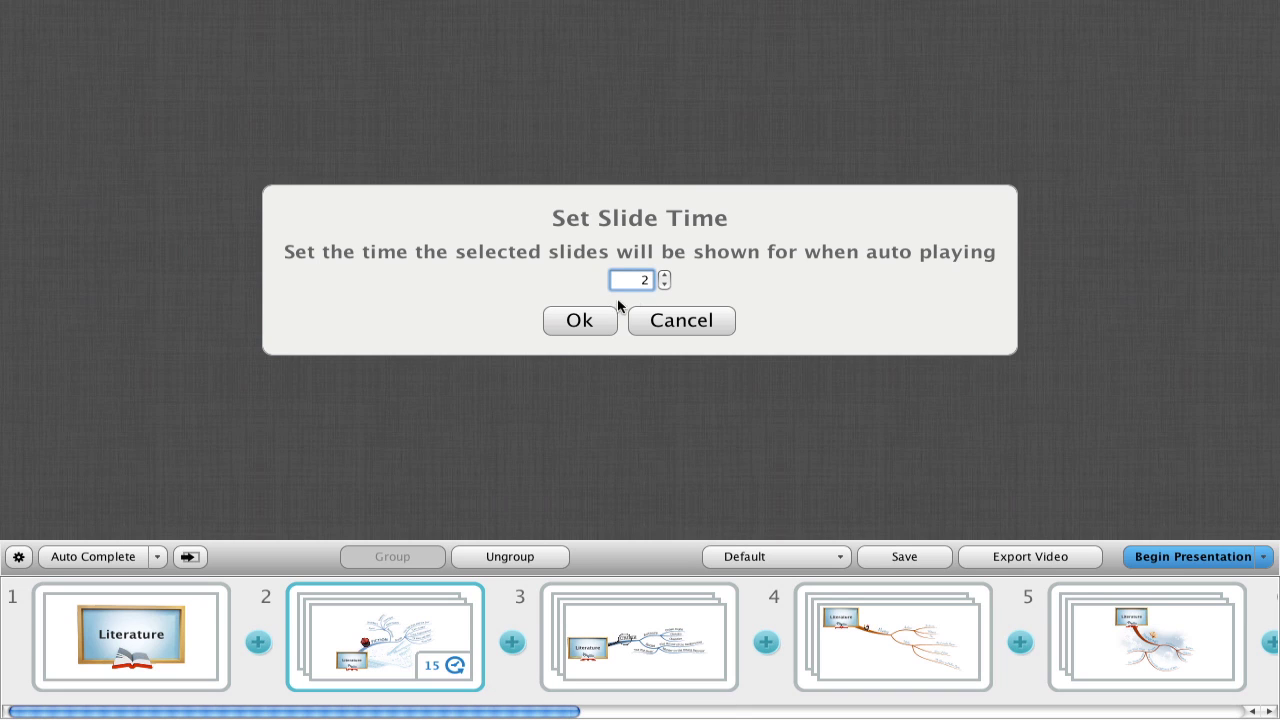
left_click(579, 321)
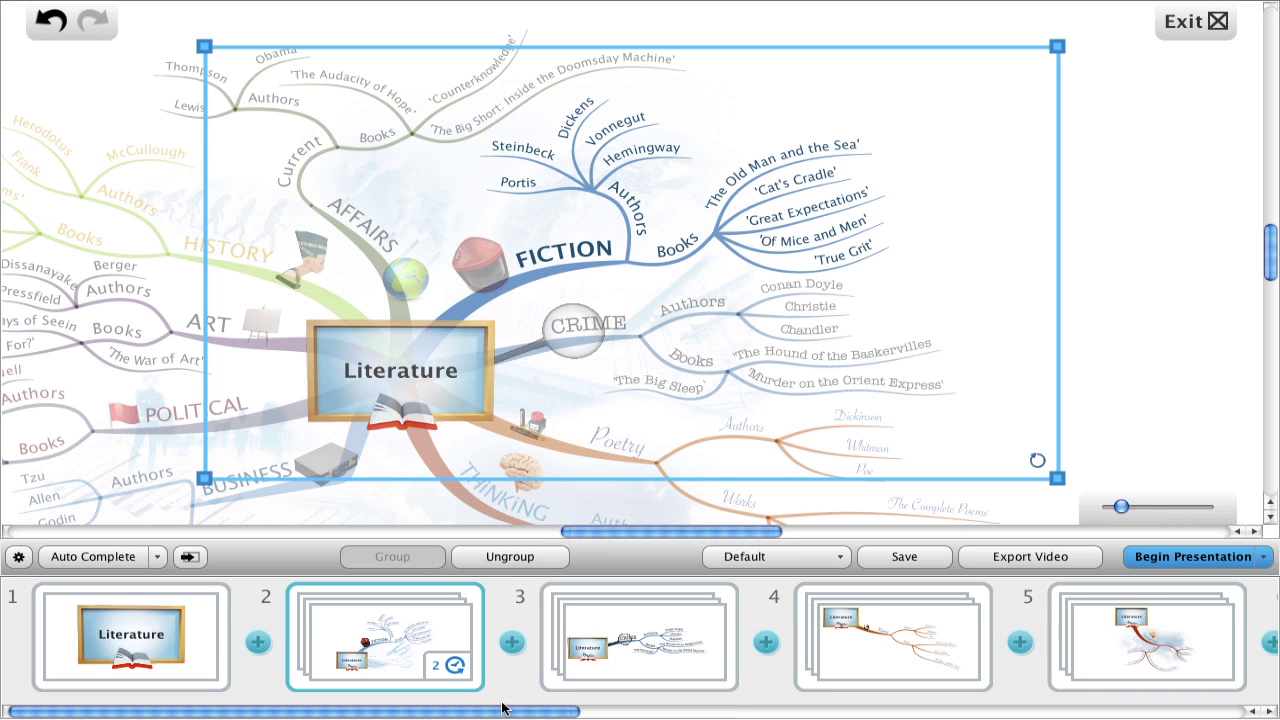
left_click(470, 680)
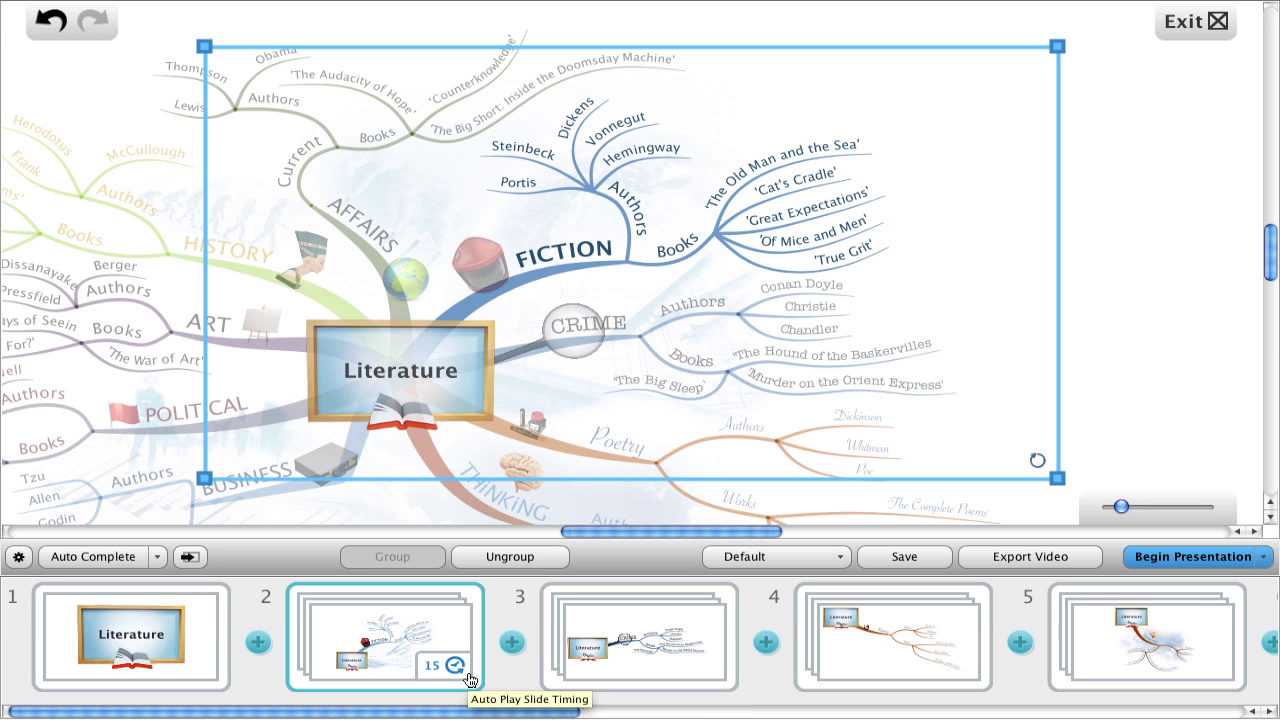
Step: Set slide 2's auto-play time to 2 seconds
left_click(470, 680)
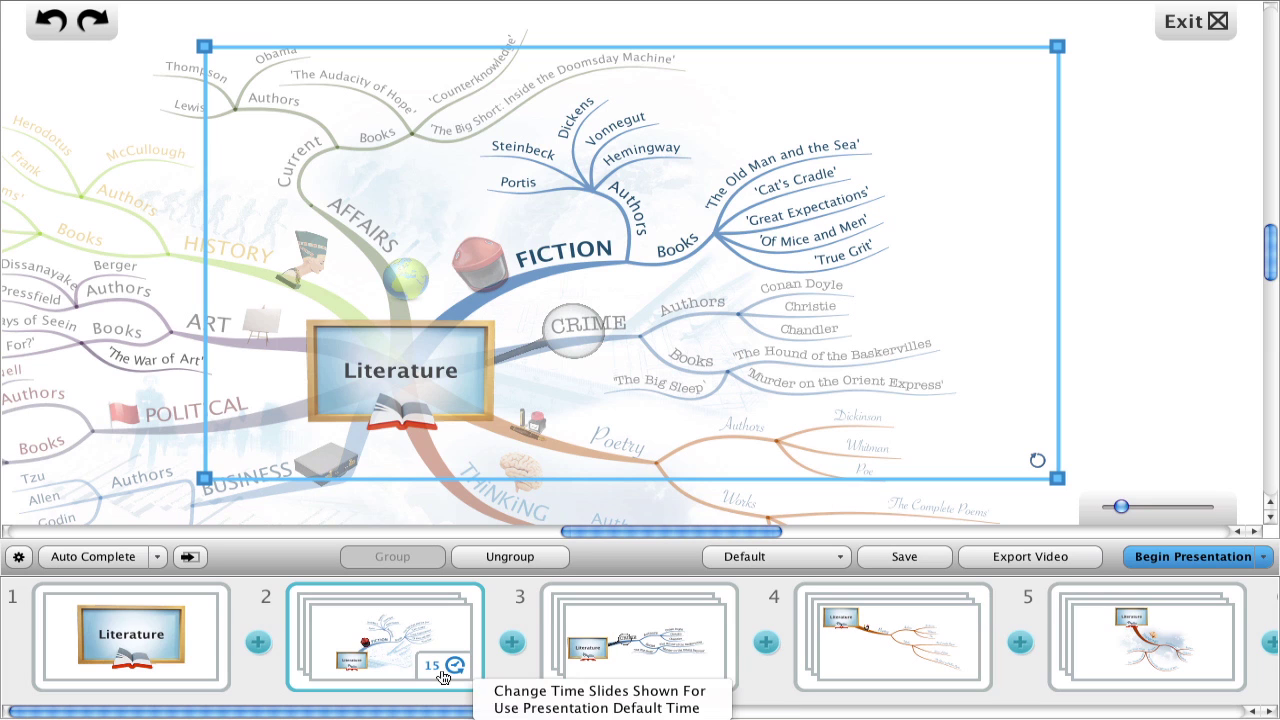
left_click(490, 689)
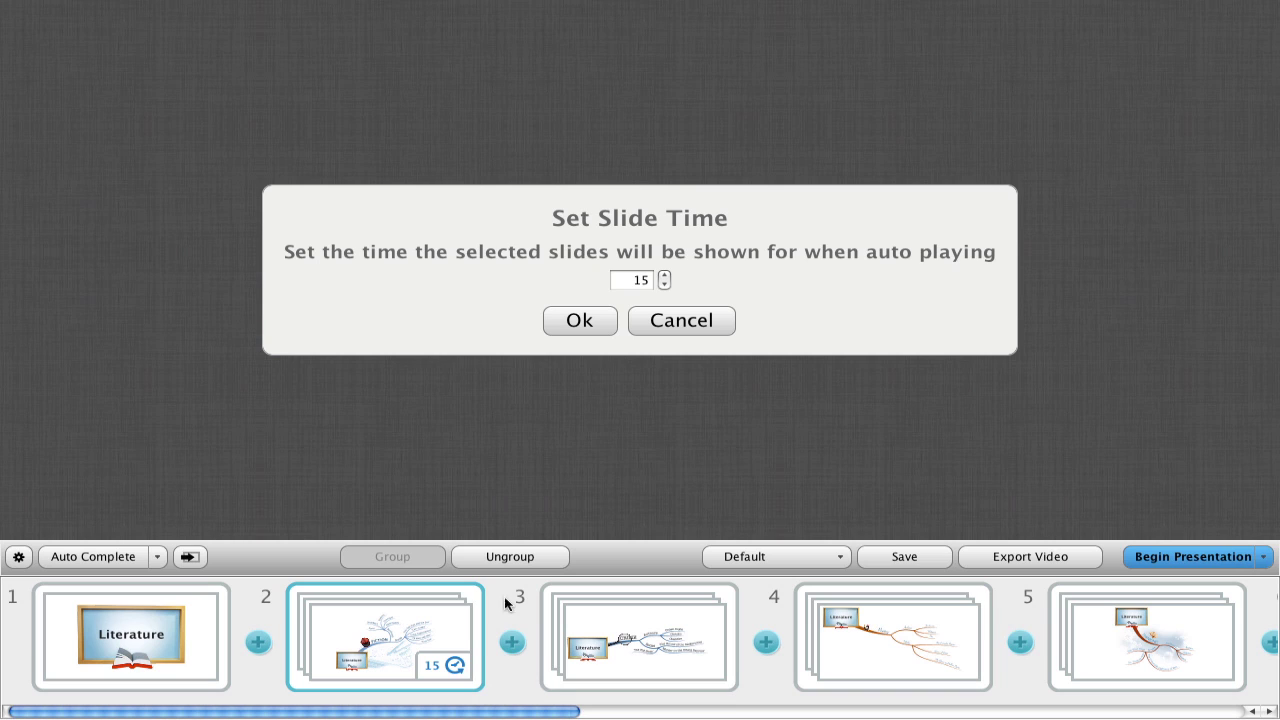
double_click(638, 280)
type("2")
left_click(608, 320)
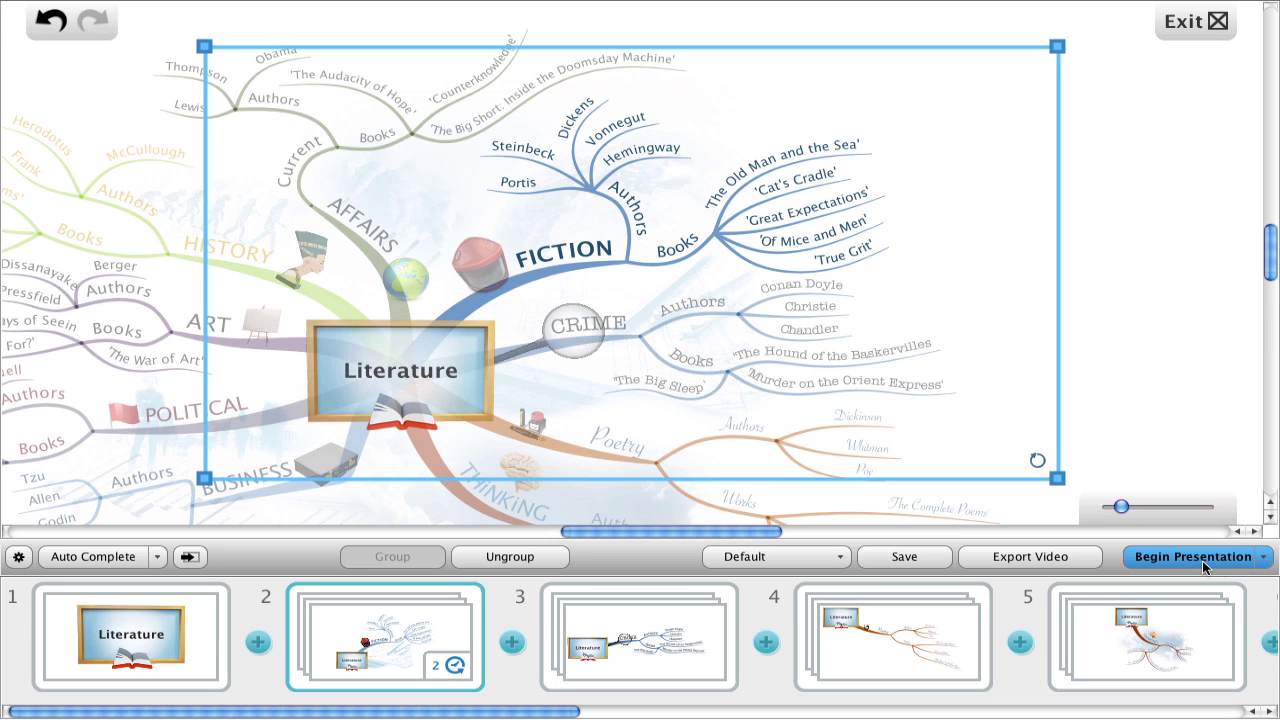
Step: Start the Literature presentation in Kiosk Mode
left_click(1263, 564)
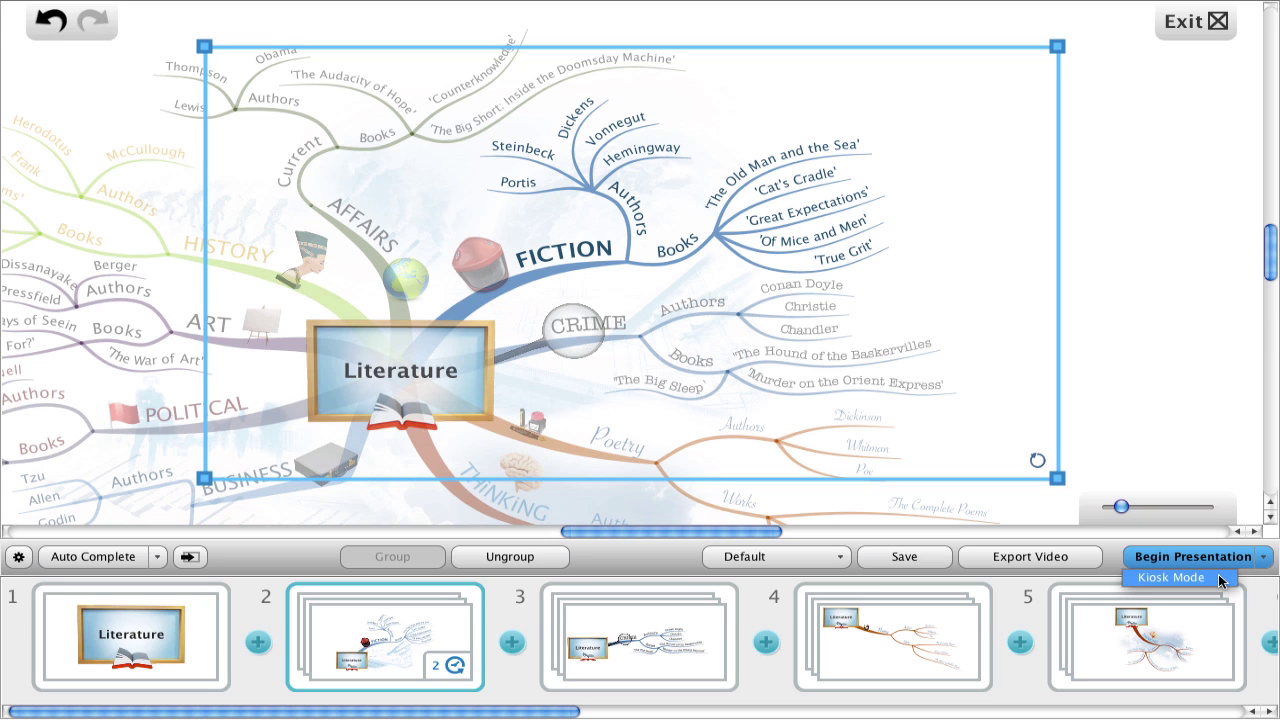
left_click(1218, 577)
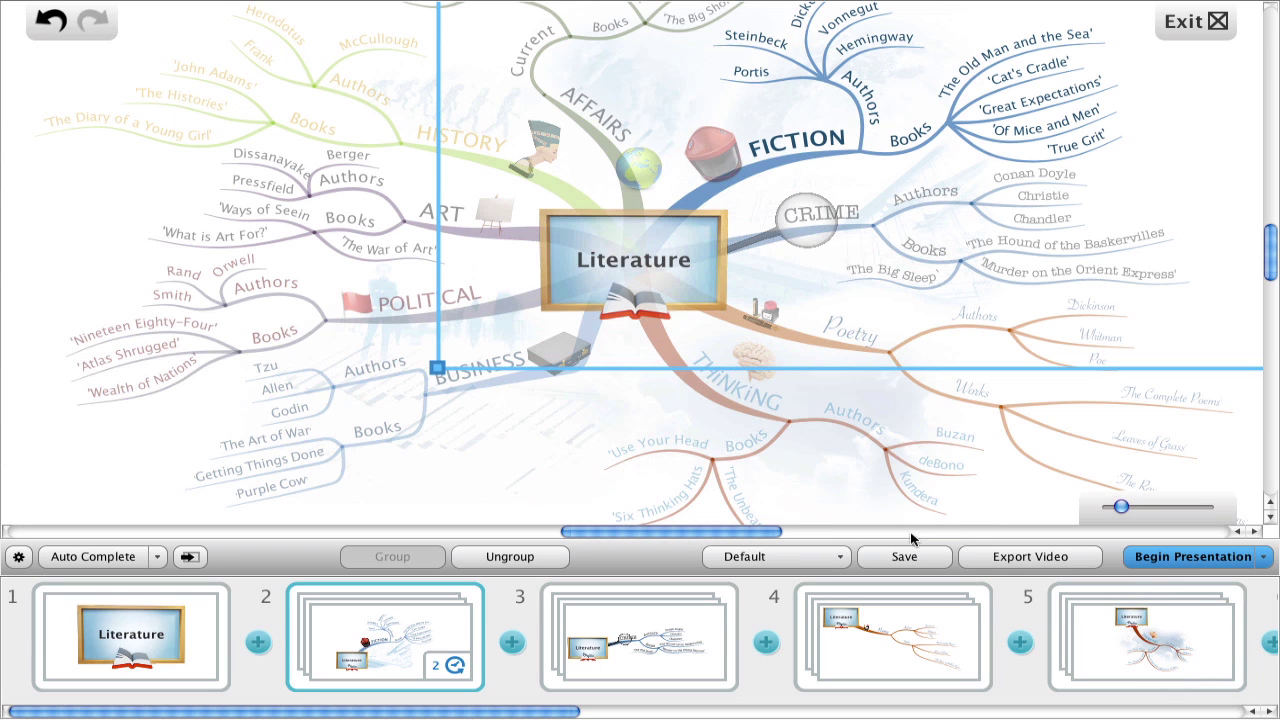
Step: Configure the video export for 360p MOV using the slides' auto-play times
left_click(1004, 558)
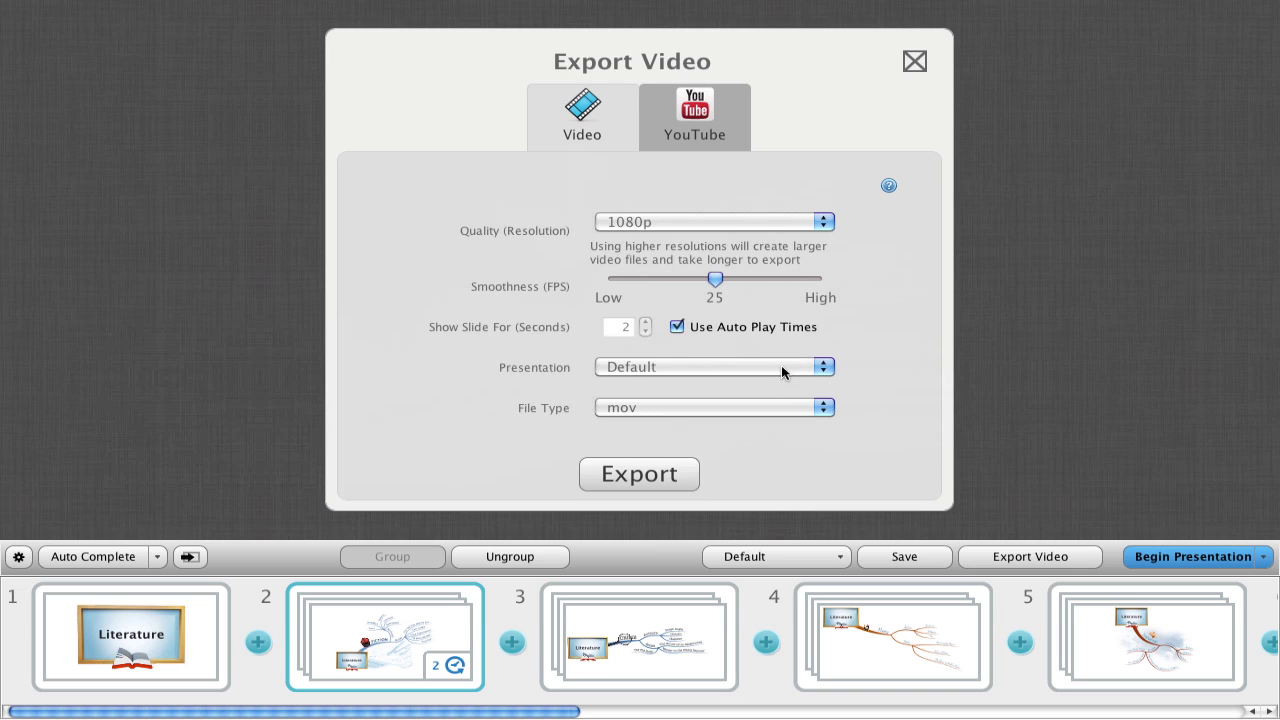
left_click(788, 407)
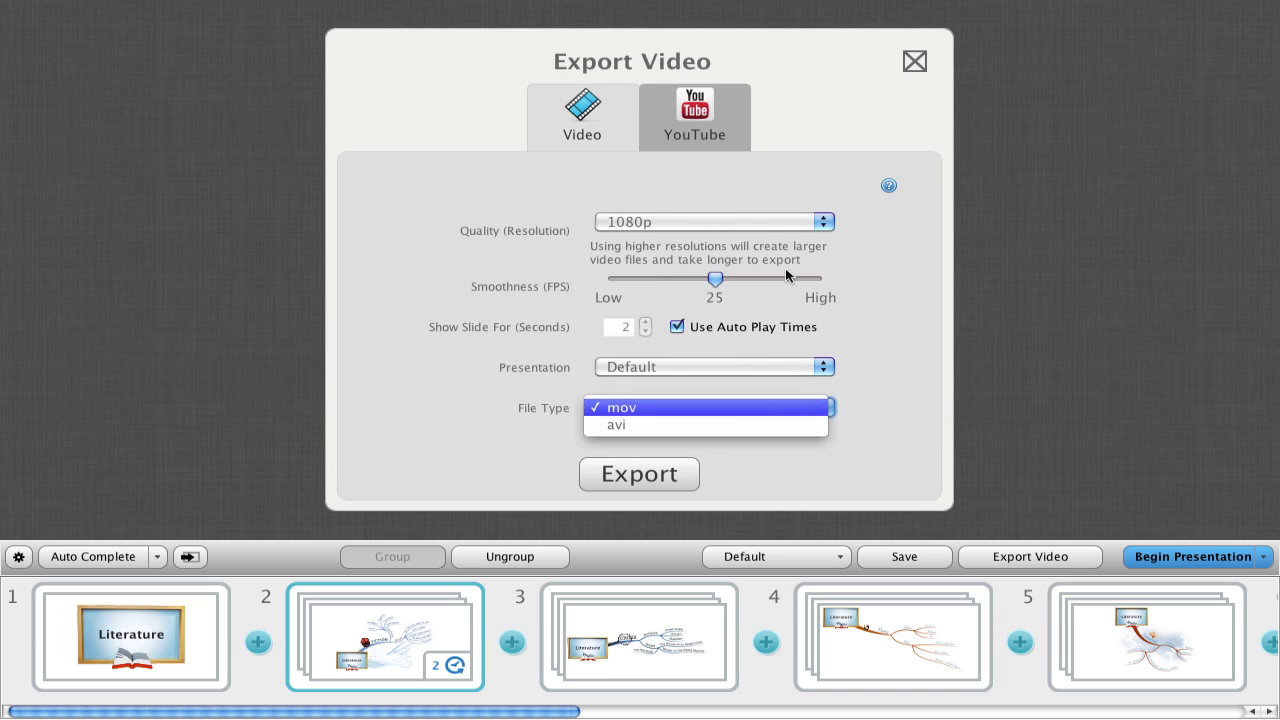
left_click(768, 214)
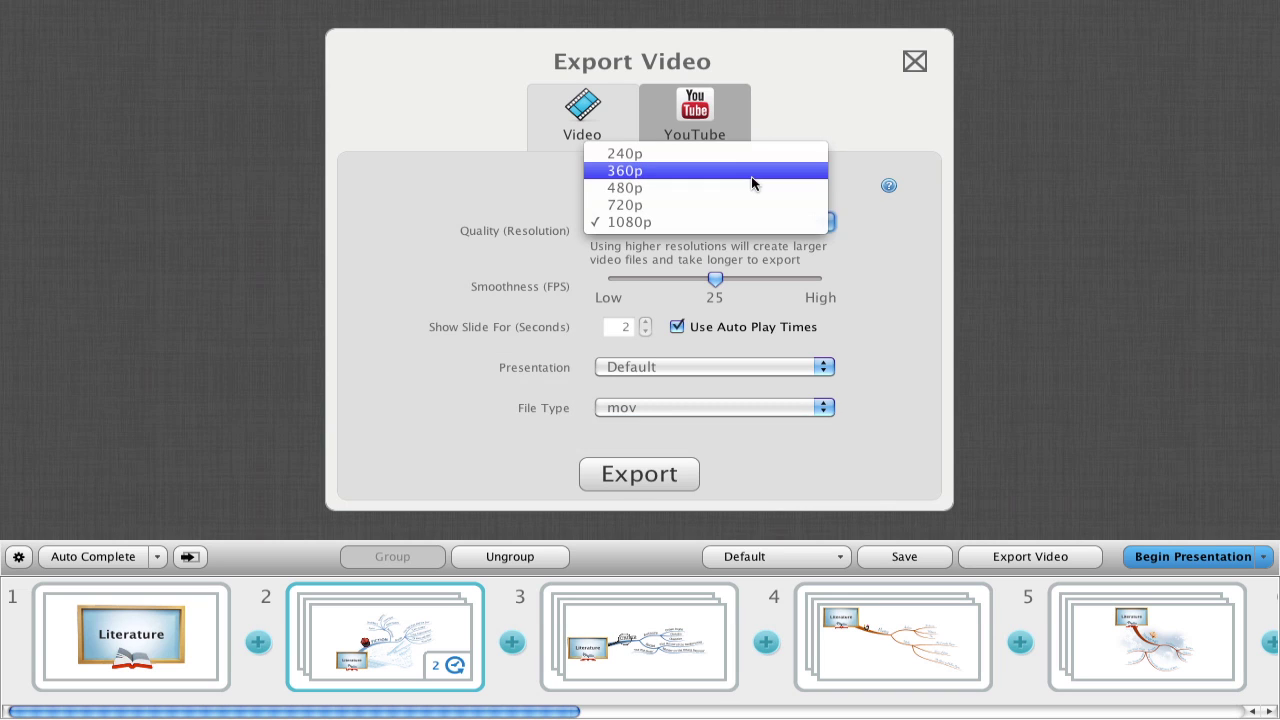
left_click(751, 171)
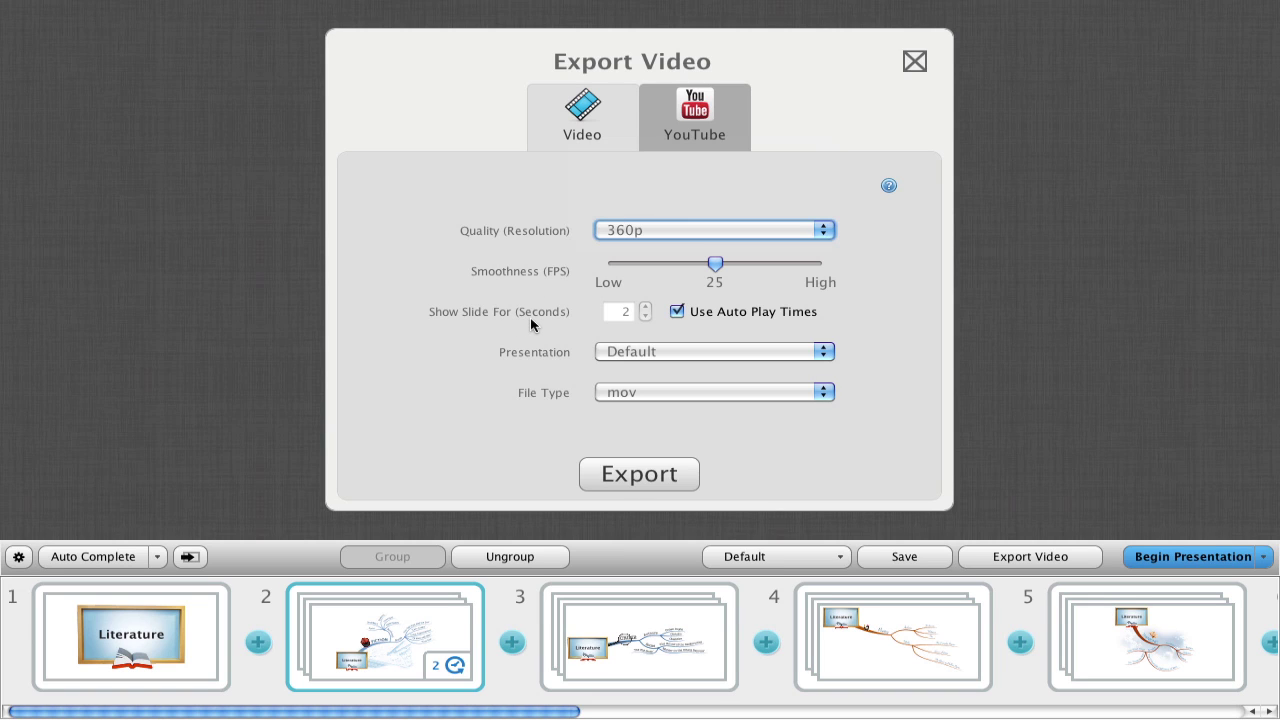
left_click(679, 311)
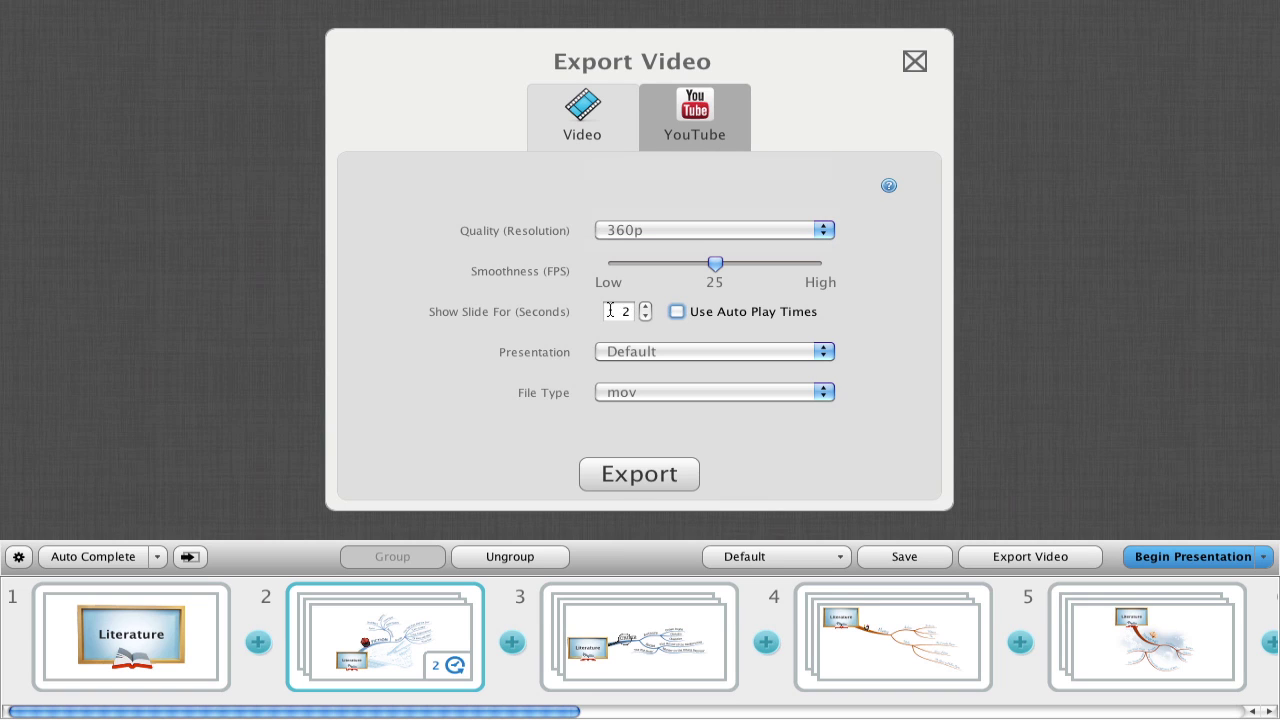
left_click(677, 312)
Step: Export the video as 'My presentation export' into the Desktop Exports folder
left_click(660, 476)
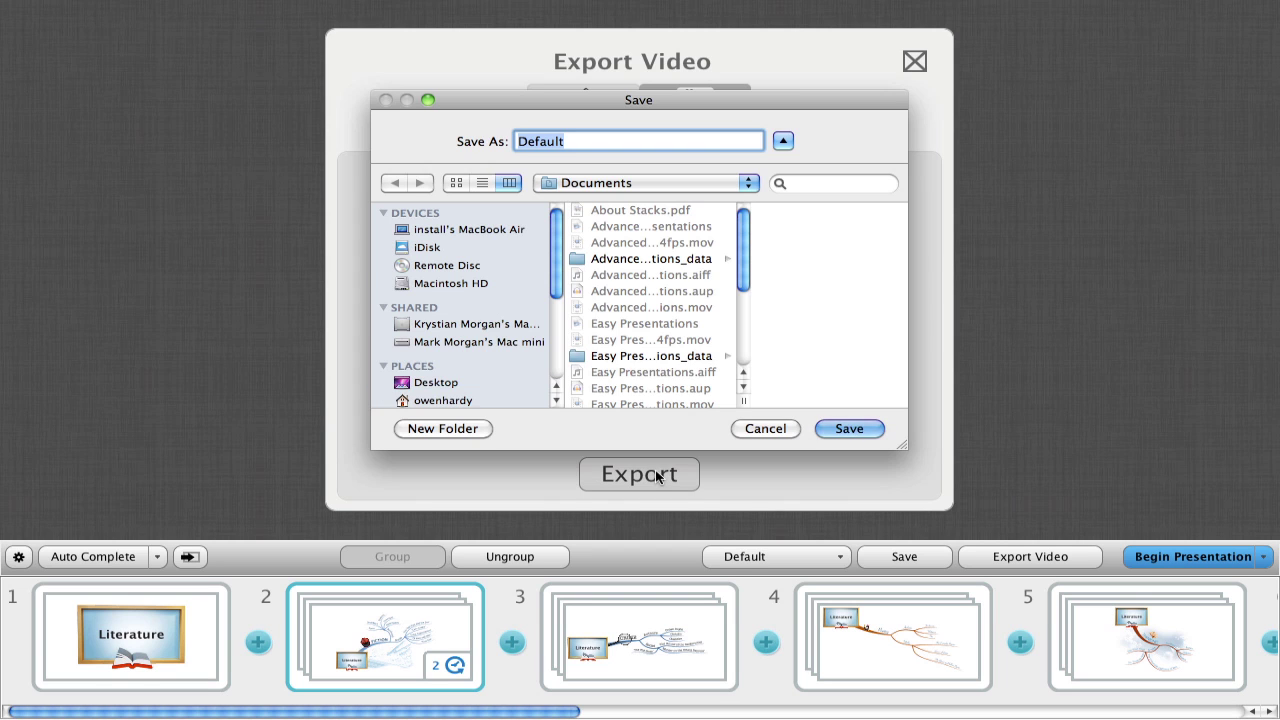
left_click(437, 382)
left_click(643, 227)
double_click(557, 141)
type("My presentation expo")
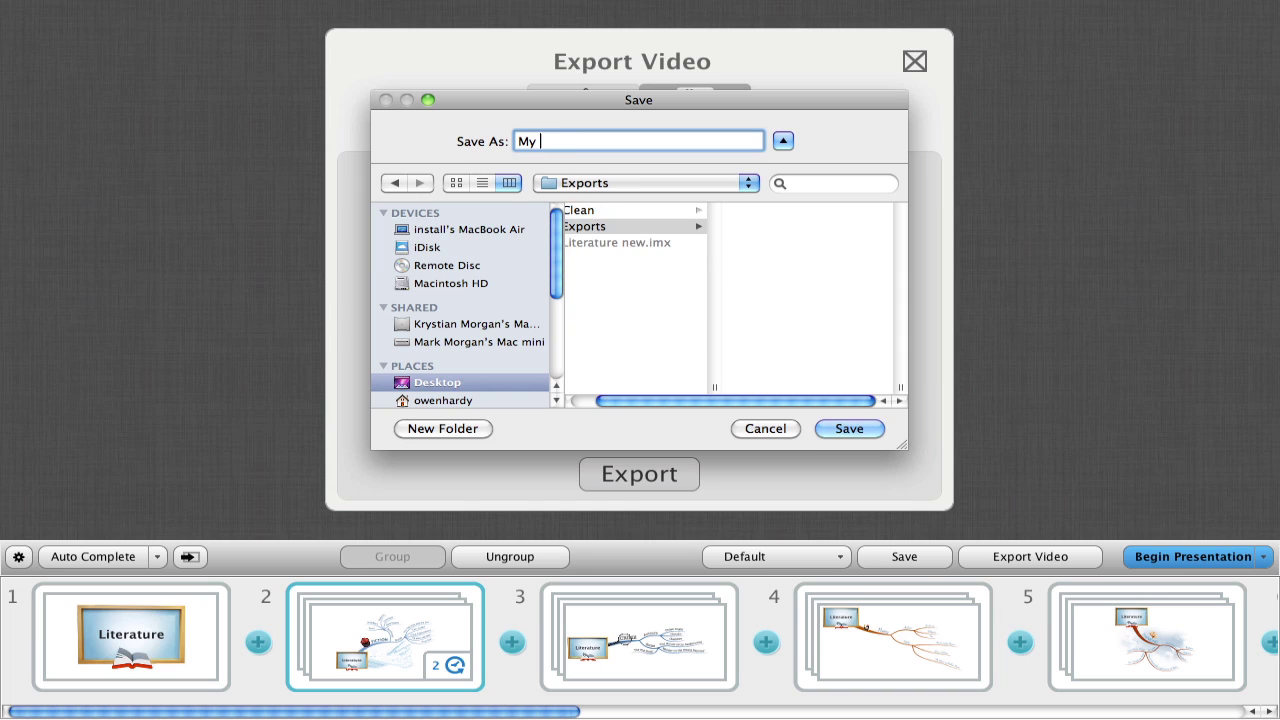
type("rt")
left_click(851, 428)
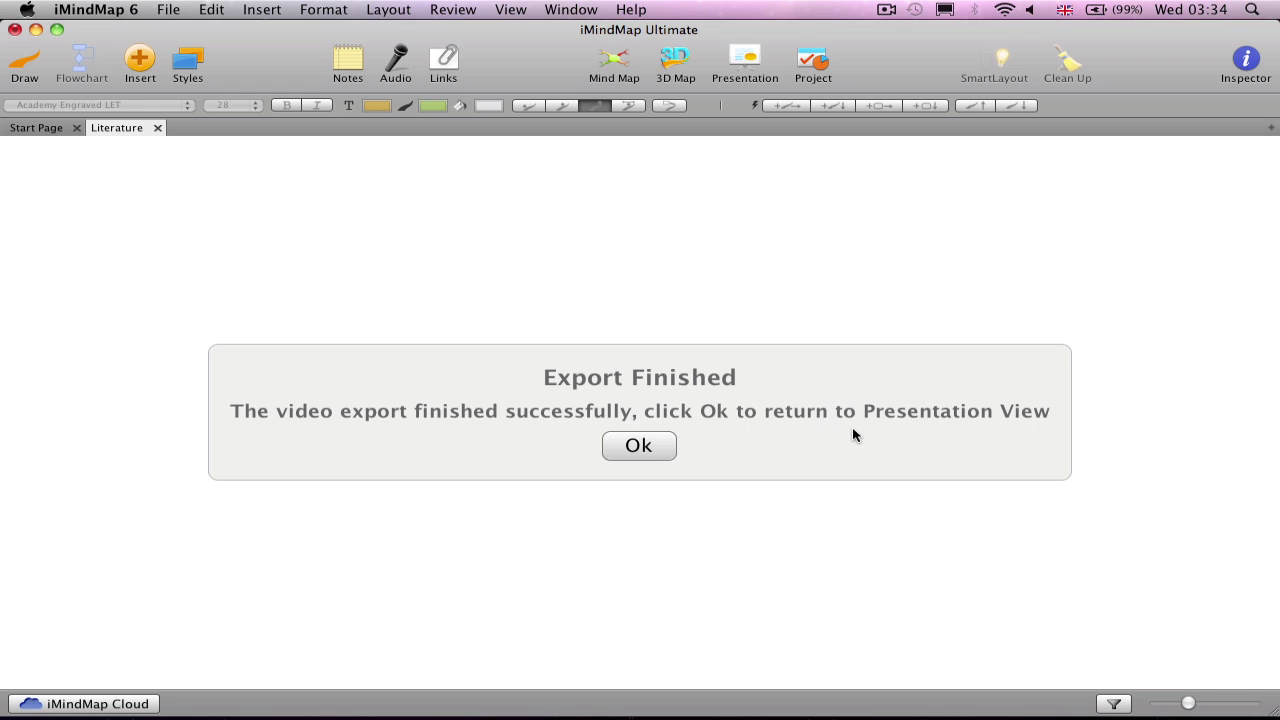
mouse_move(174, 704)
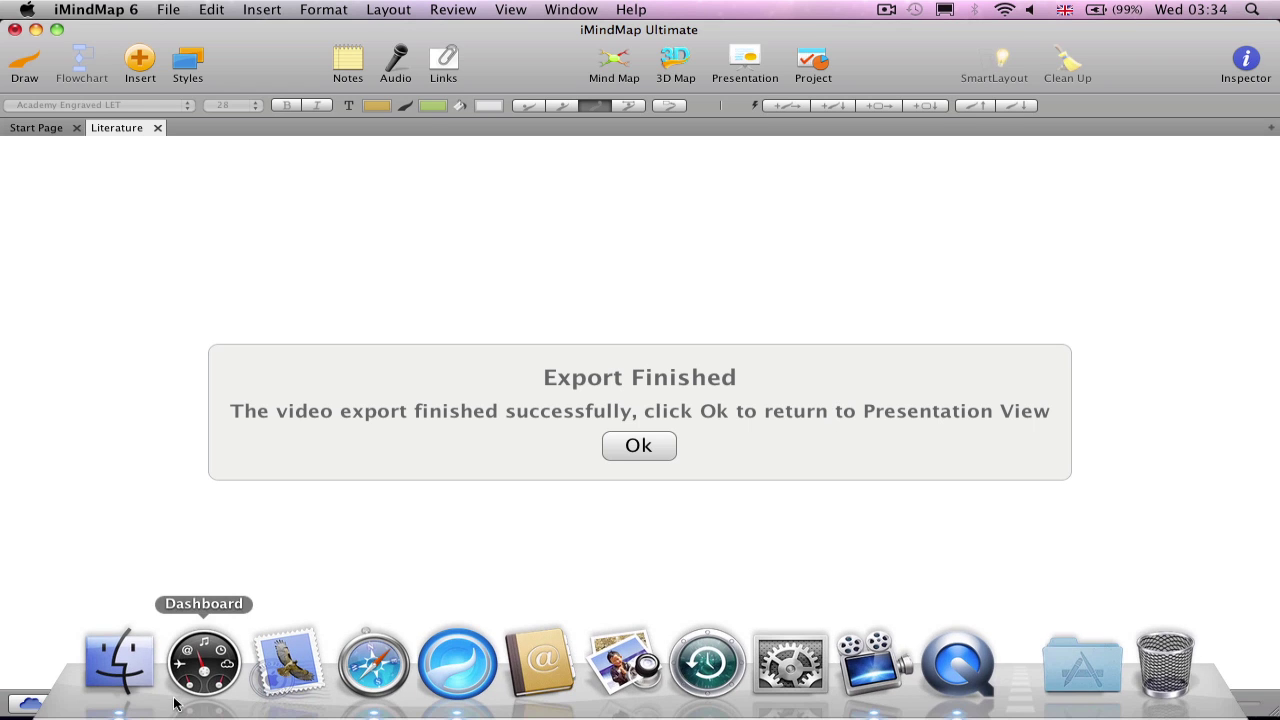
left_click(120, 662)
double_click(652, 218)
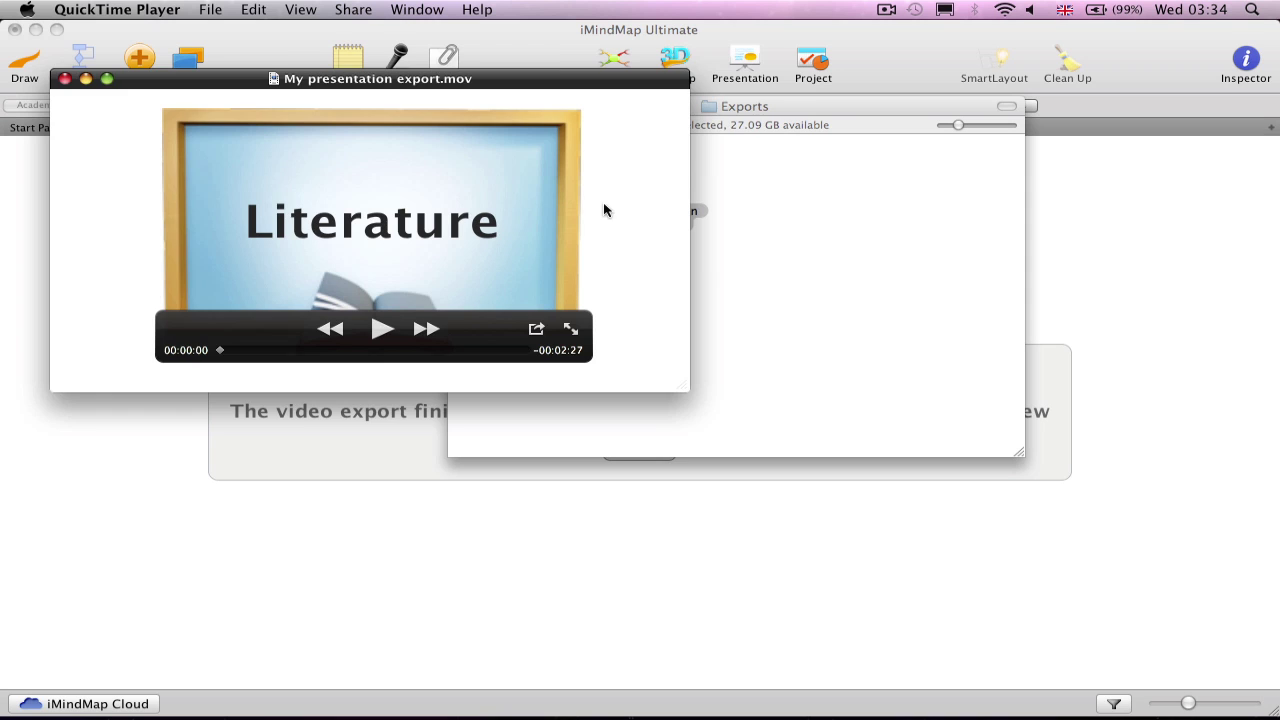
left_click(560, 405)
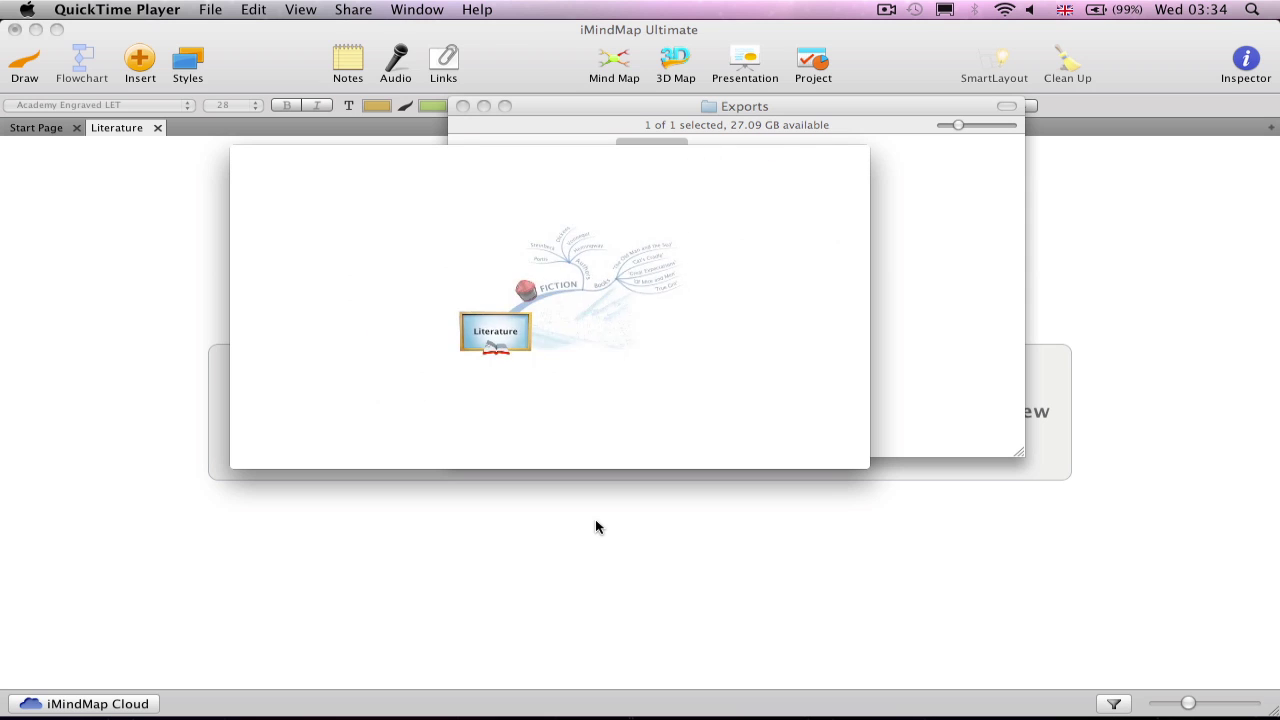
mouse_move(466, 382)
left_click_drag(417, 430, 488, 432)
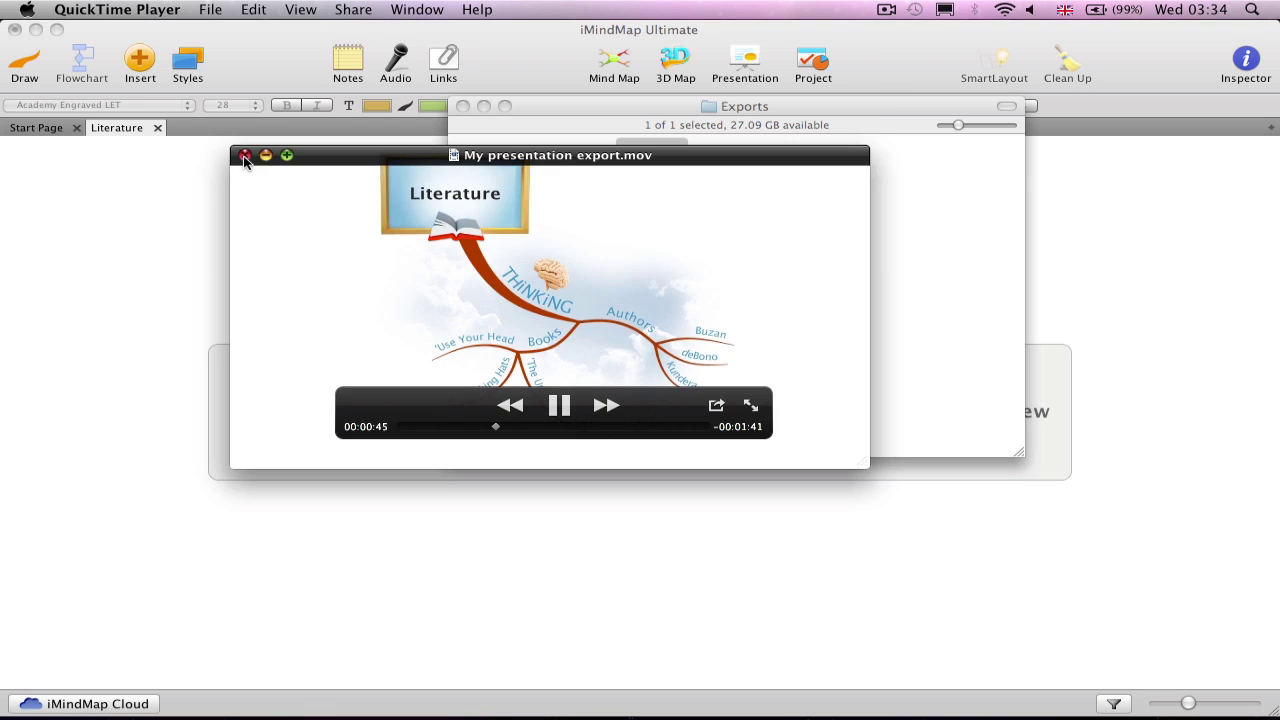
left_click(245, 156)
Step: Dismiss the Export Finished message and reopen Export Video for the YouTube upload
left_click(370, 555)
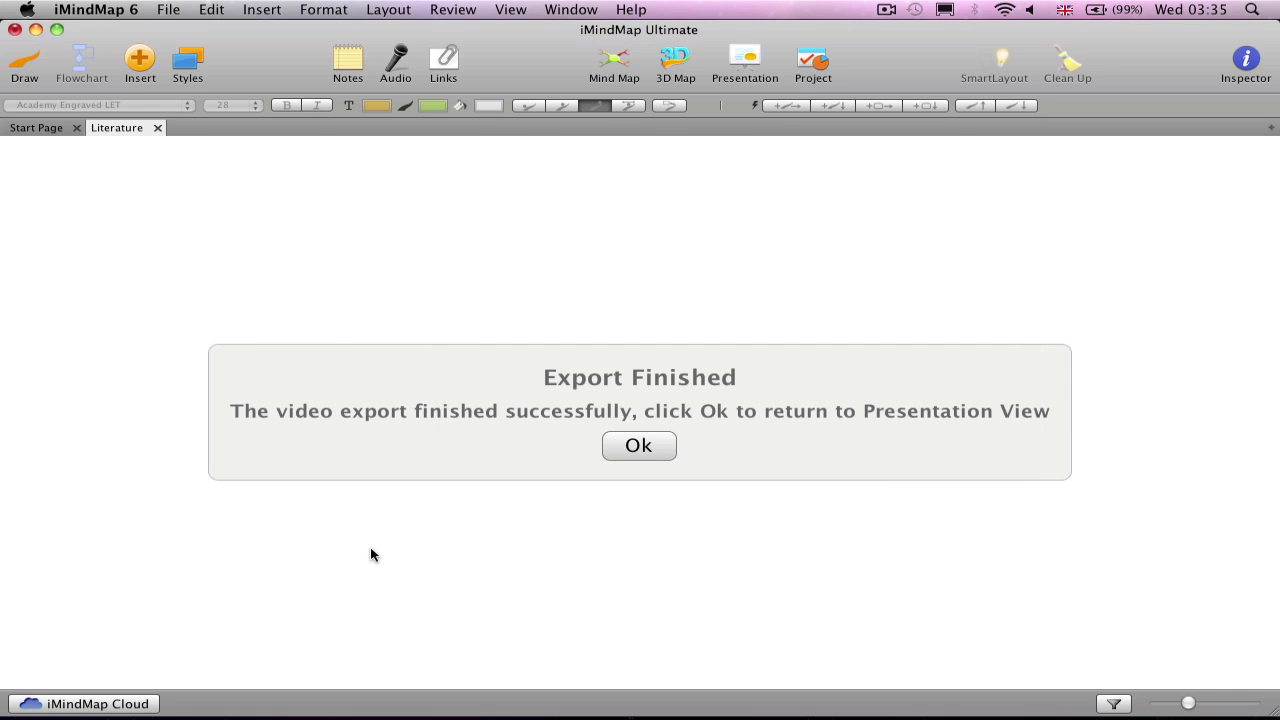
left_click(660, 450)
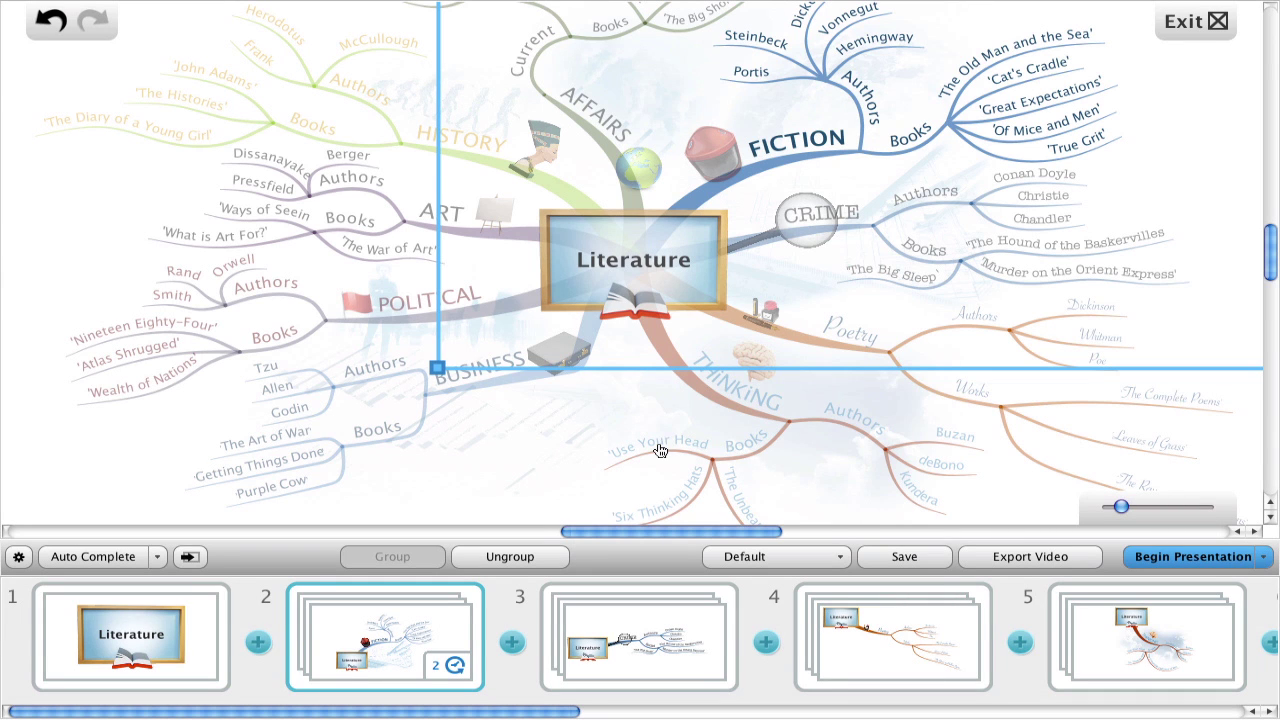
left_click(1007, 561)
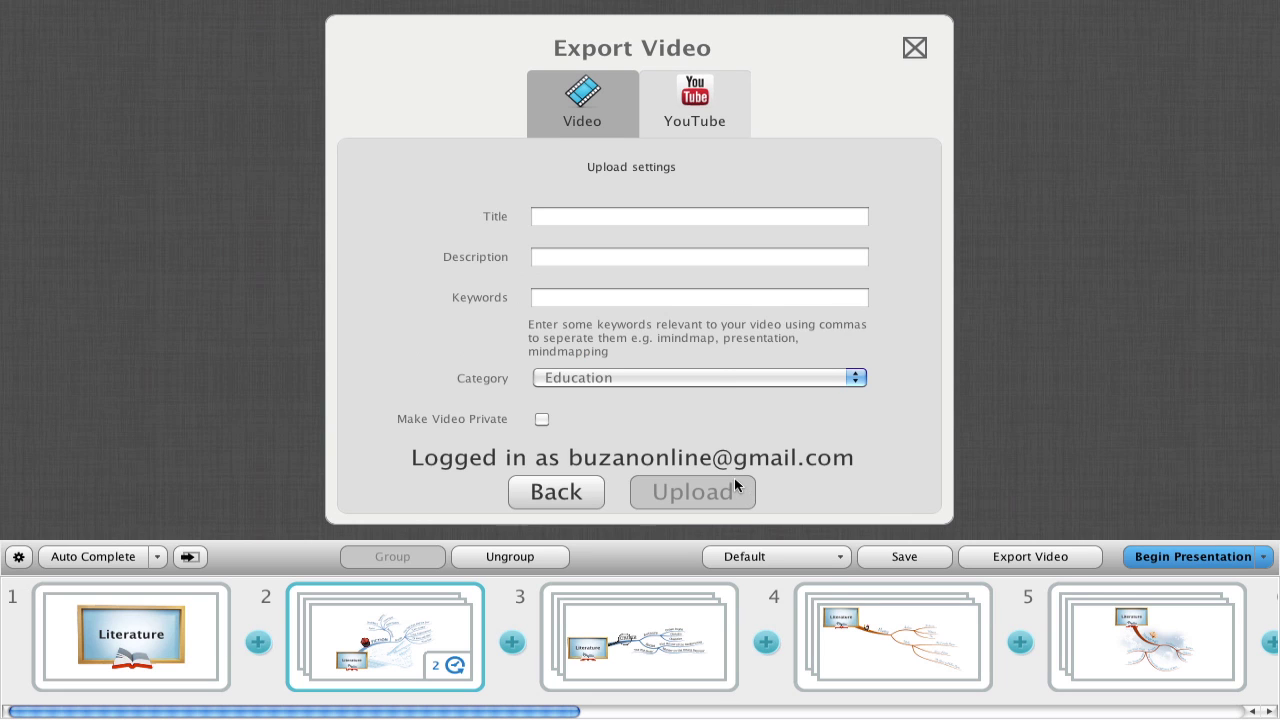
Step: Upload 'My presentation' to YouTube with description 'This is an awesome presentation.' and keywords imindmap, presentations, rock
left_click(642, 225)
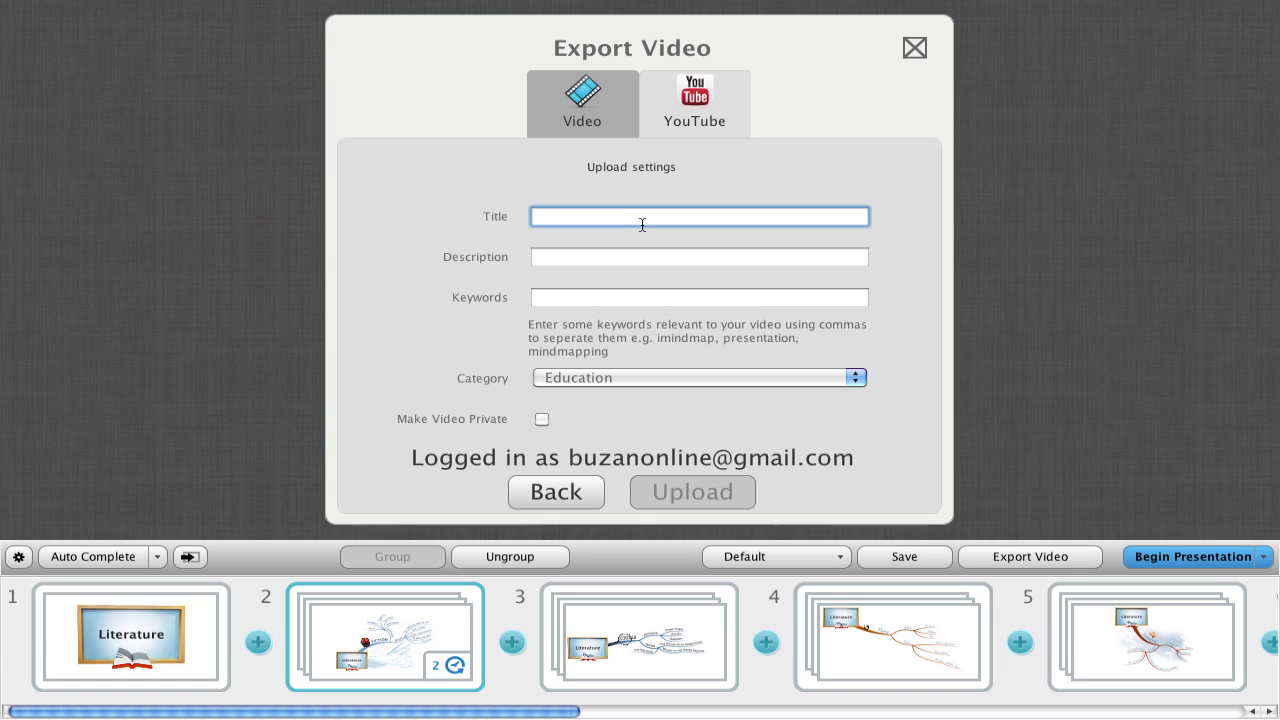
type("My presentation")
key("Tab")
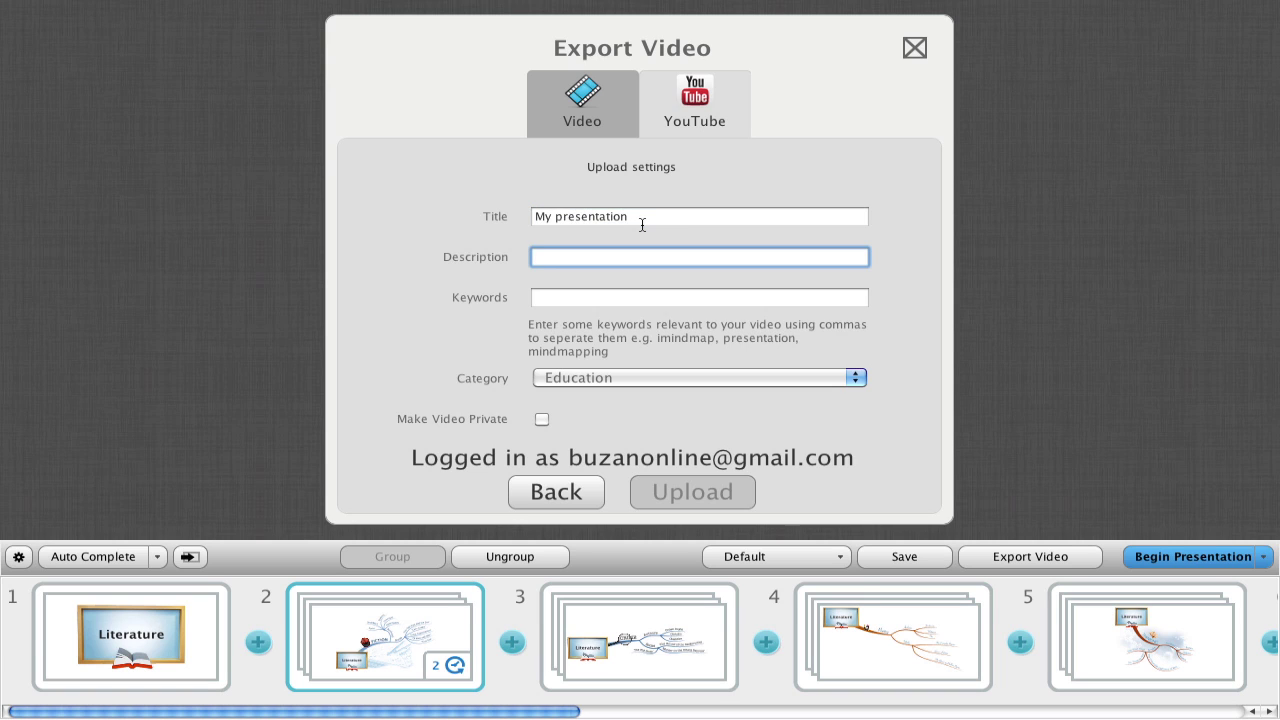
type("This is an")
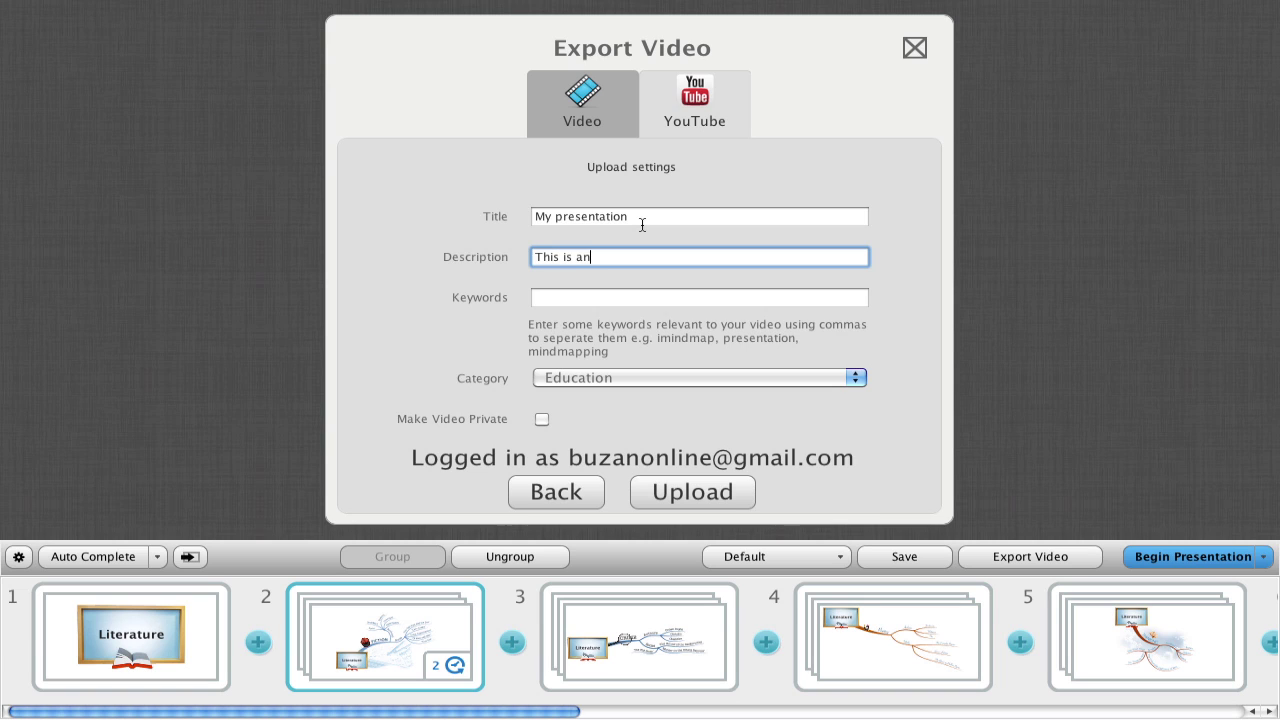
type(" awesome presentation.")
key("Tab")
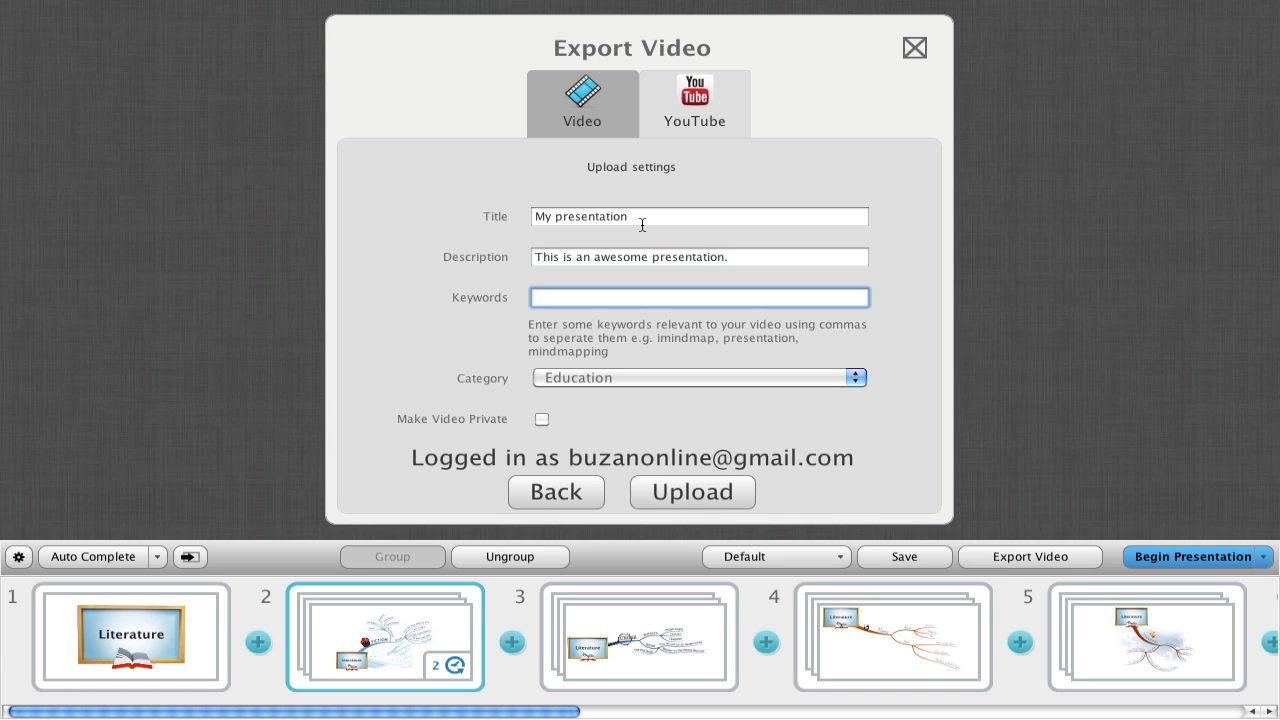
type("imindmap, presentations,")
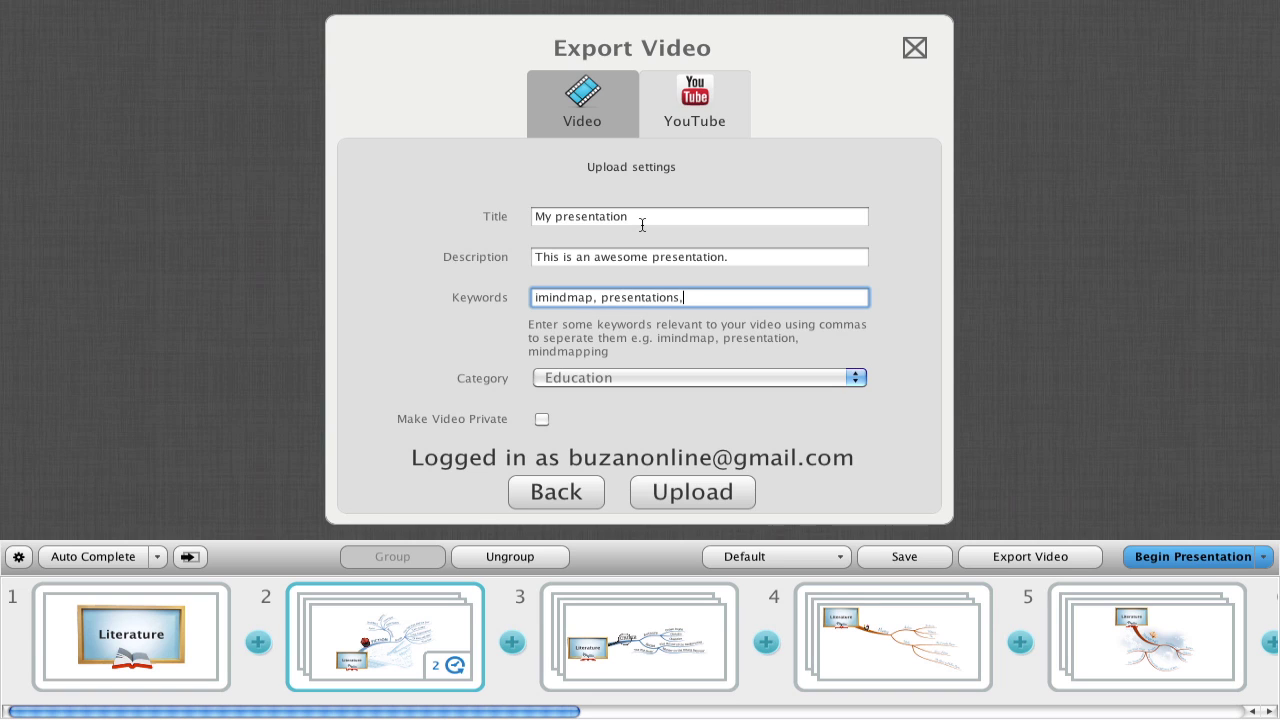
type(" rock")
left_click(697, 497)
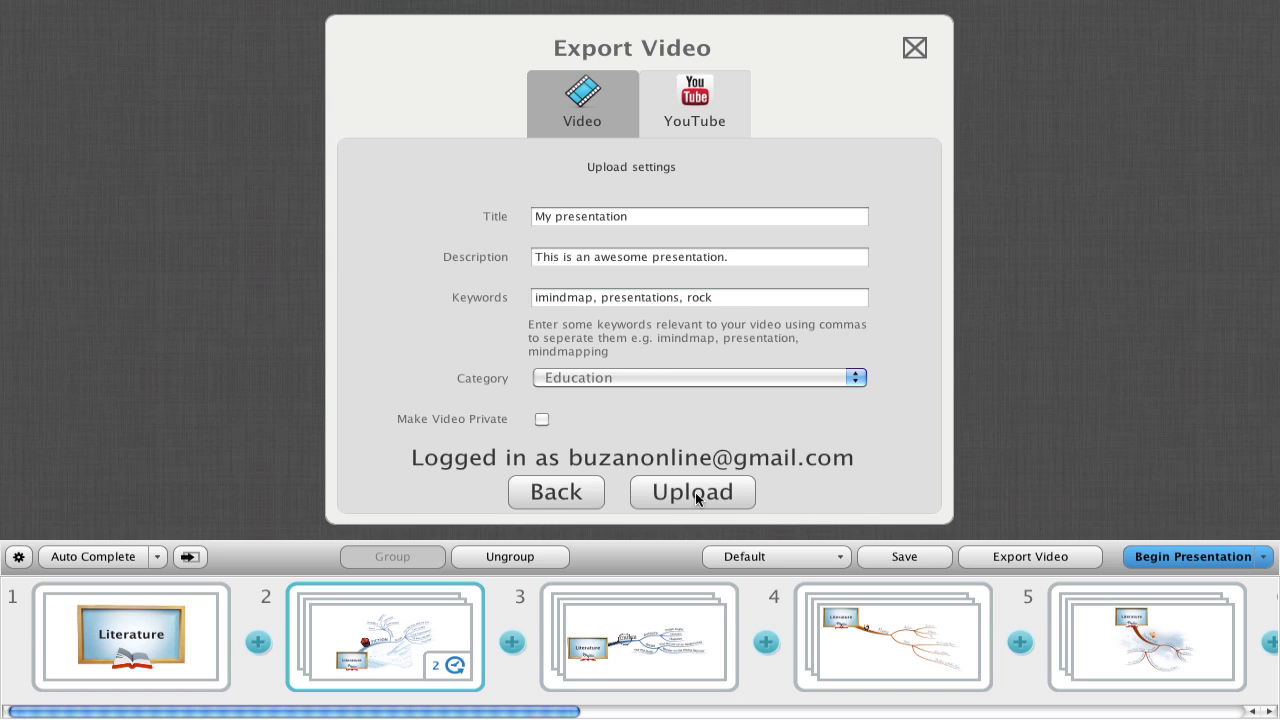